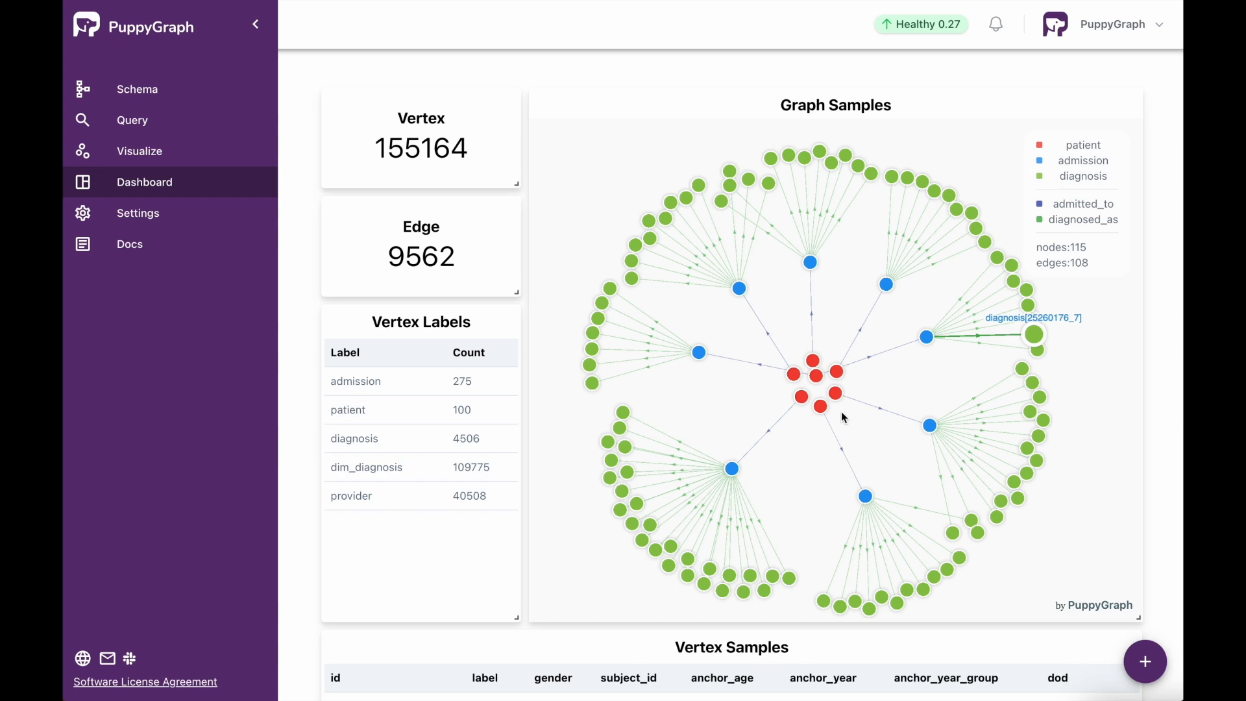
# - Examine the Vertex tile's title, query and available display types, and close its settings without changes
pyautogui.scroll(-3, 841, 411)
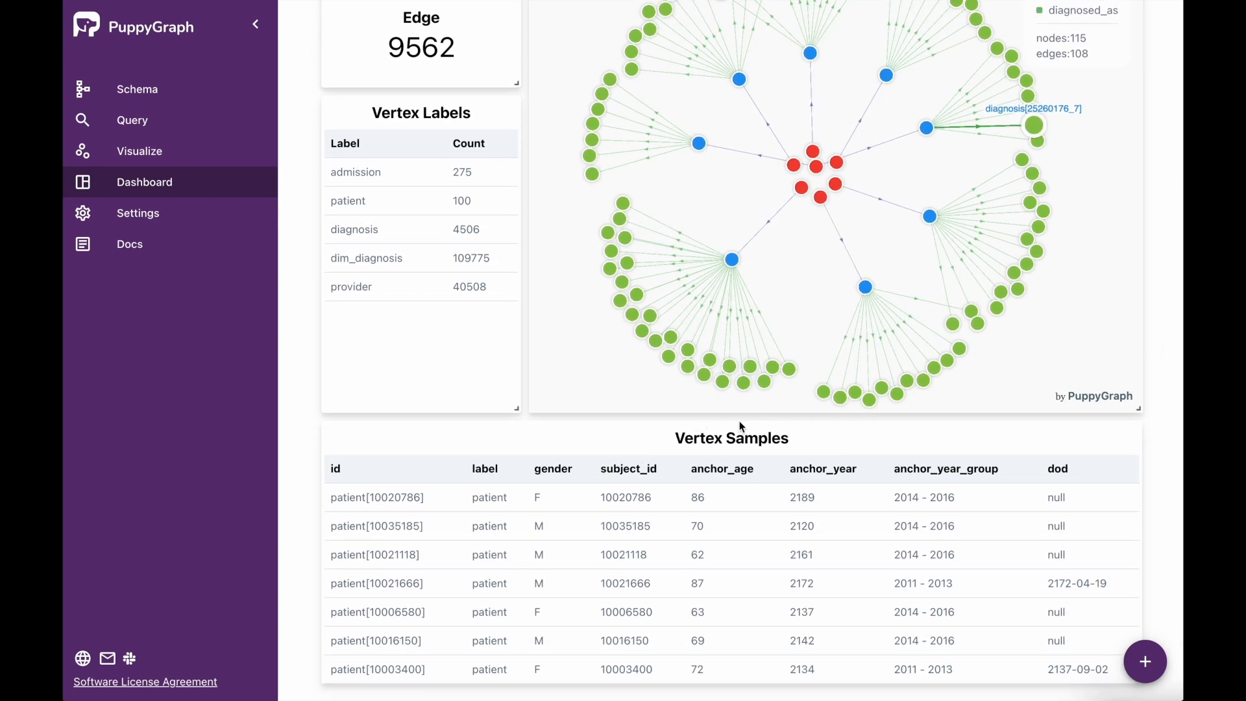
pyautogui.scroll(3, 446, 415)
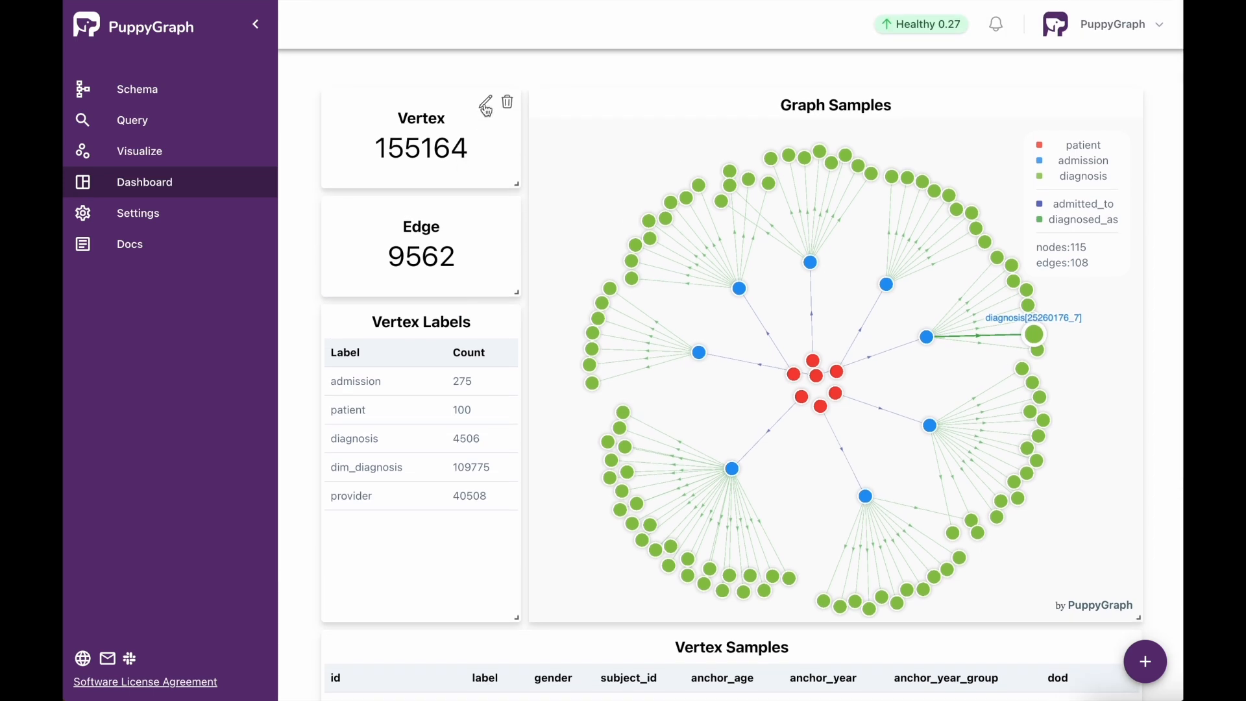
pyautogui.click(486, 106)
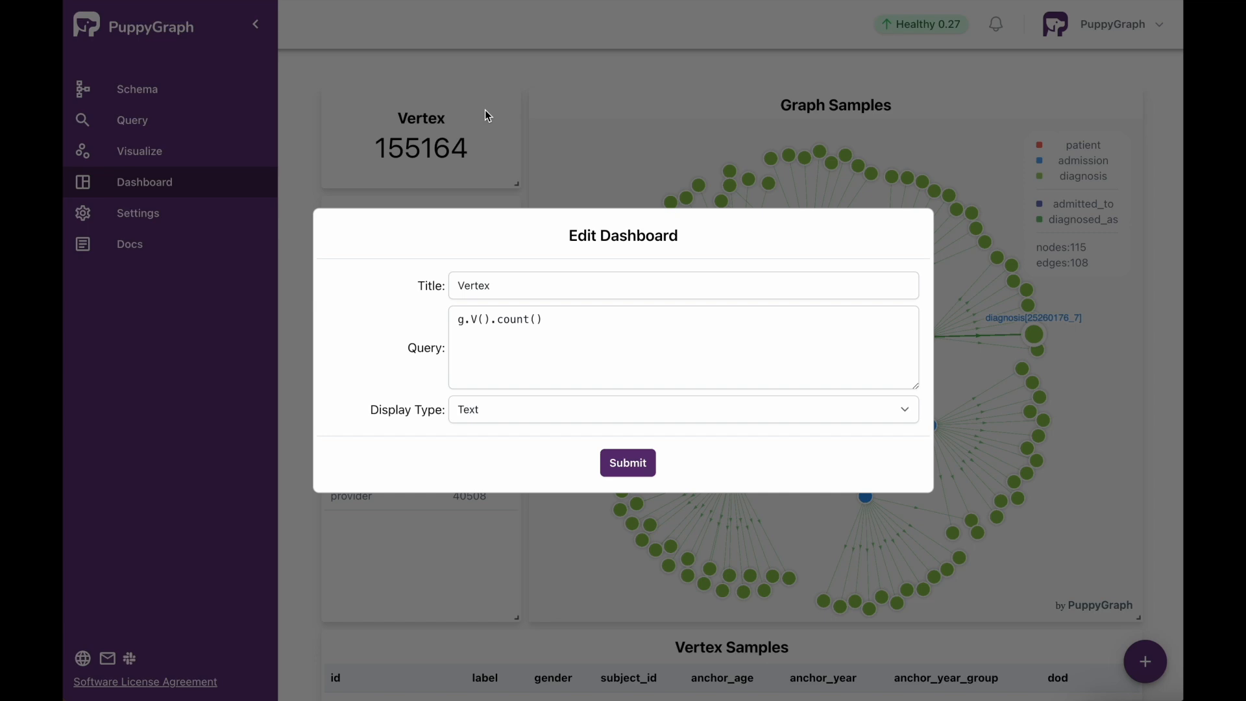
pyautogui.click(507, 289)
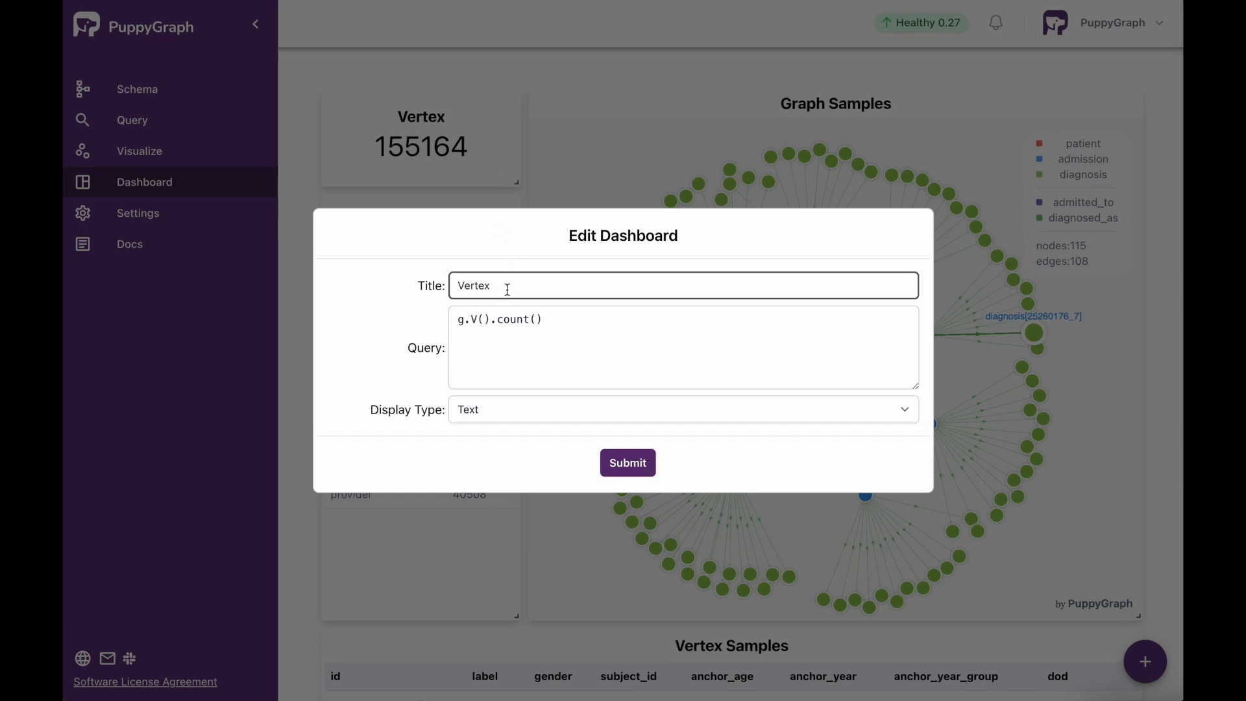
pyautogui.click(565, 320)
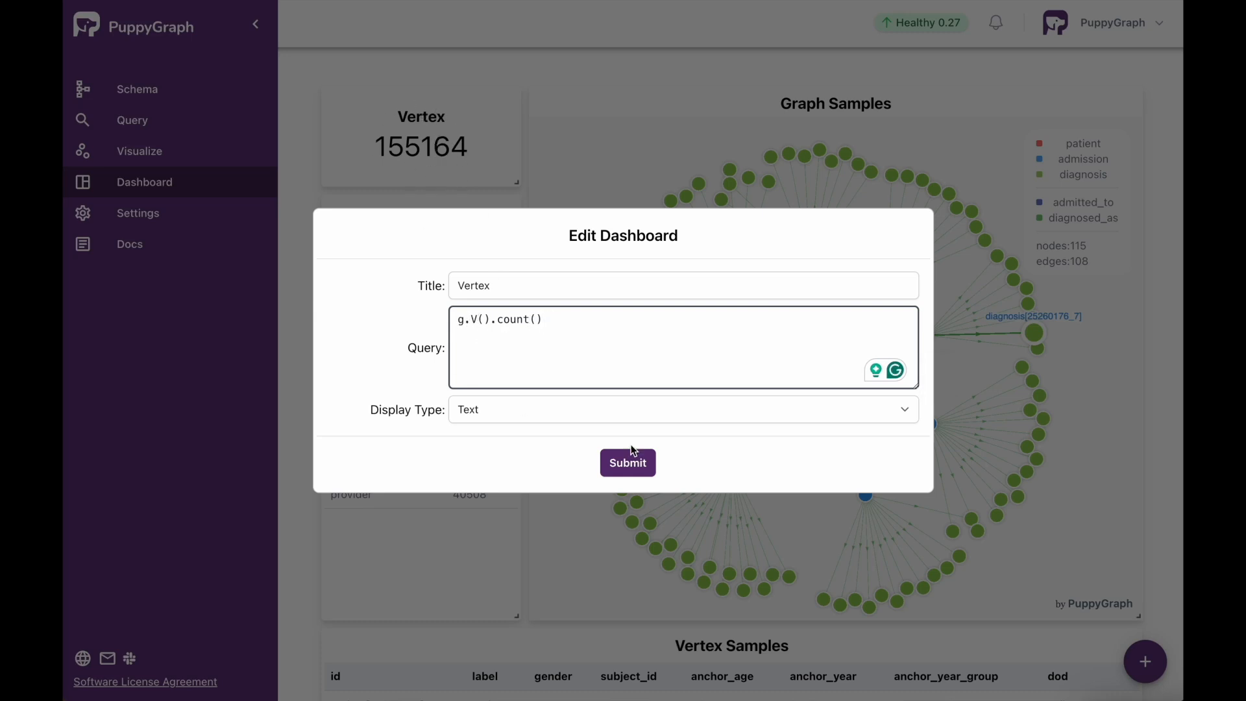
pyautogui.click(906, 413)
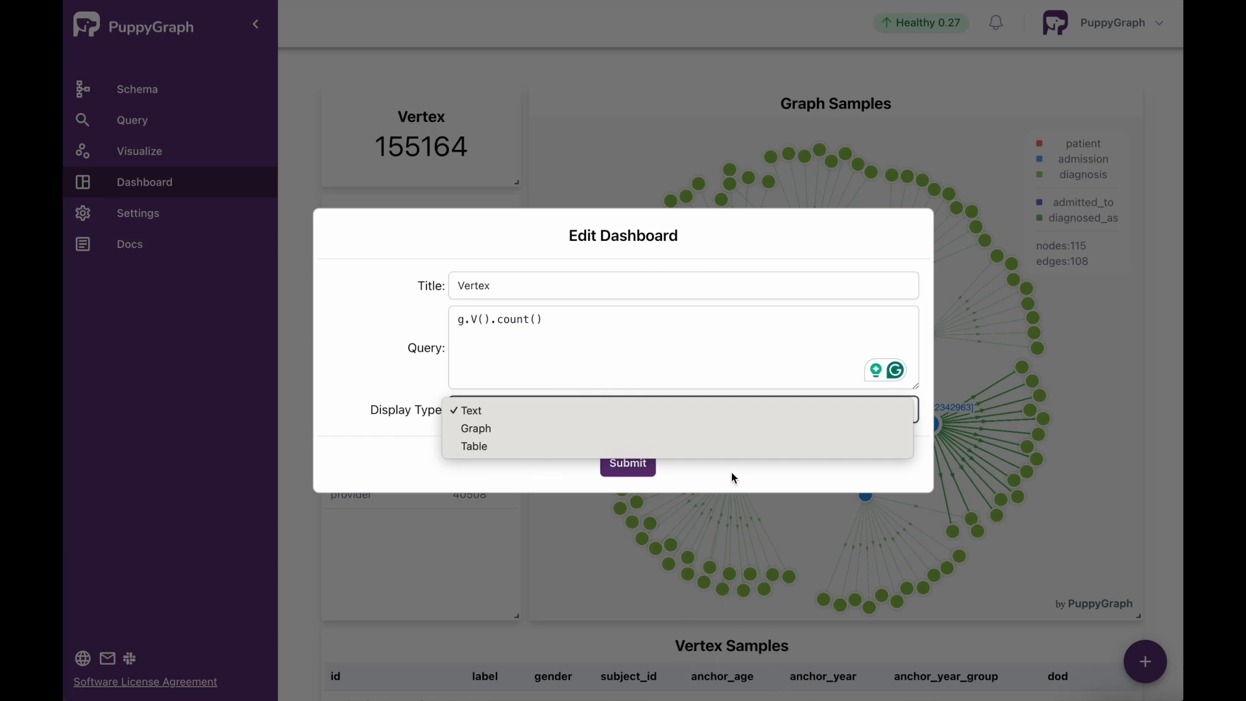
pyautogui.click(1162, 399)
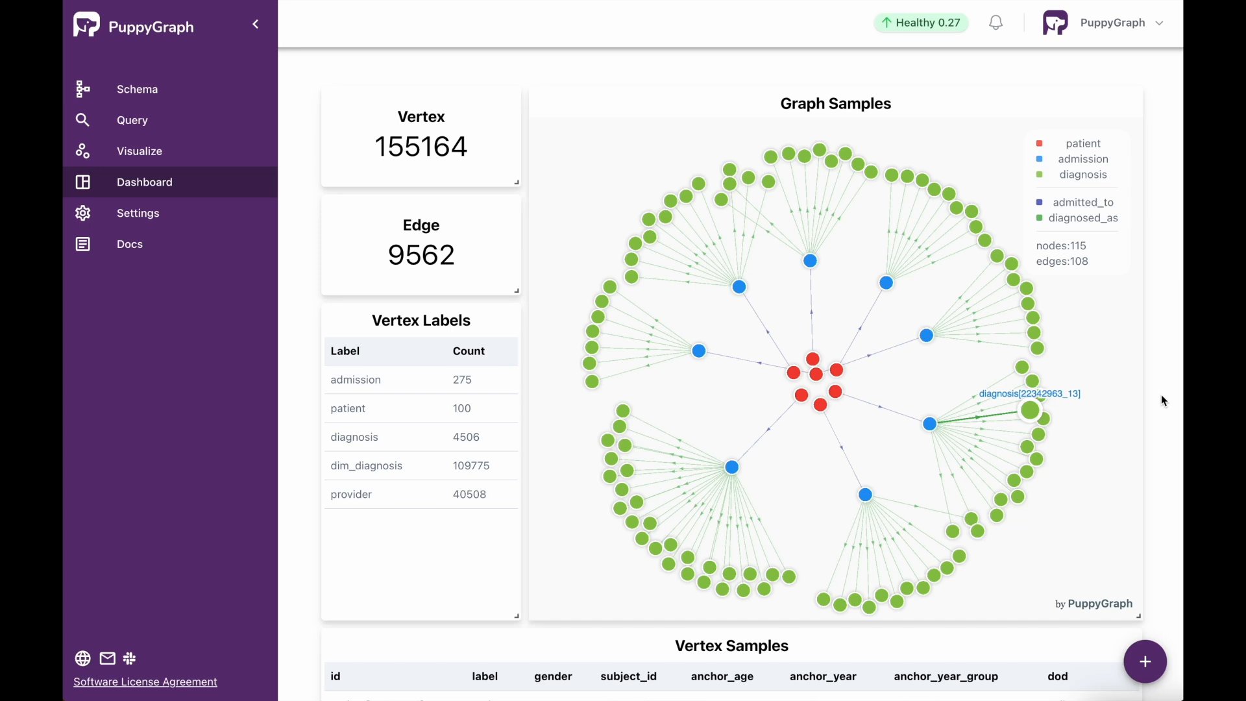
# - Add a new tile to the dashboard and title it "First Ten Patients by ID"
pyautogui.scroll(-4, 1162, 395)
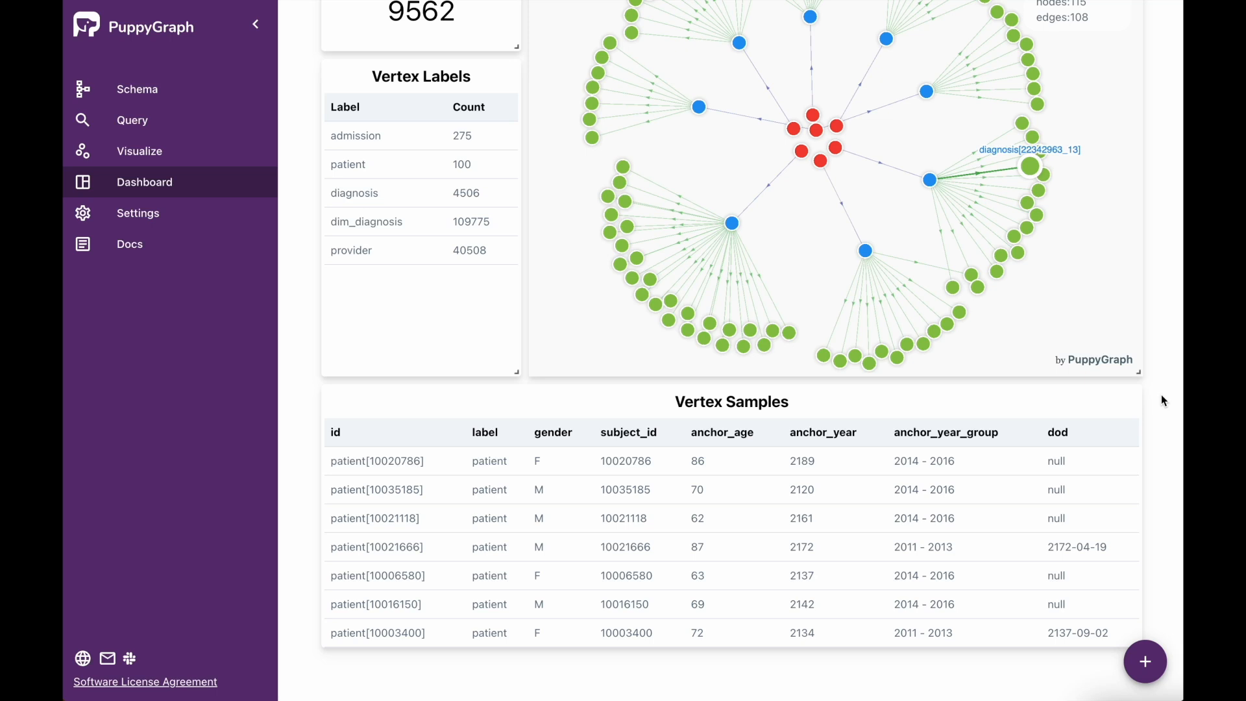
pyautogui.scroll(-1, 1159, 408)
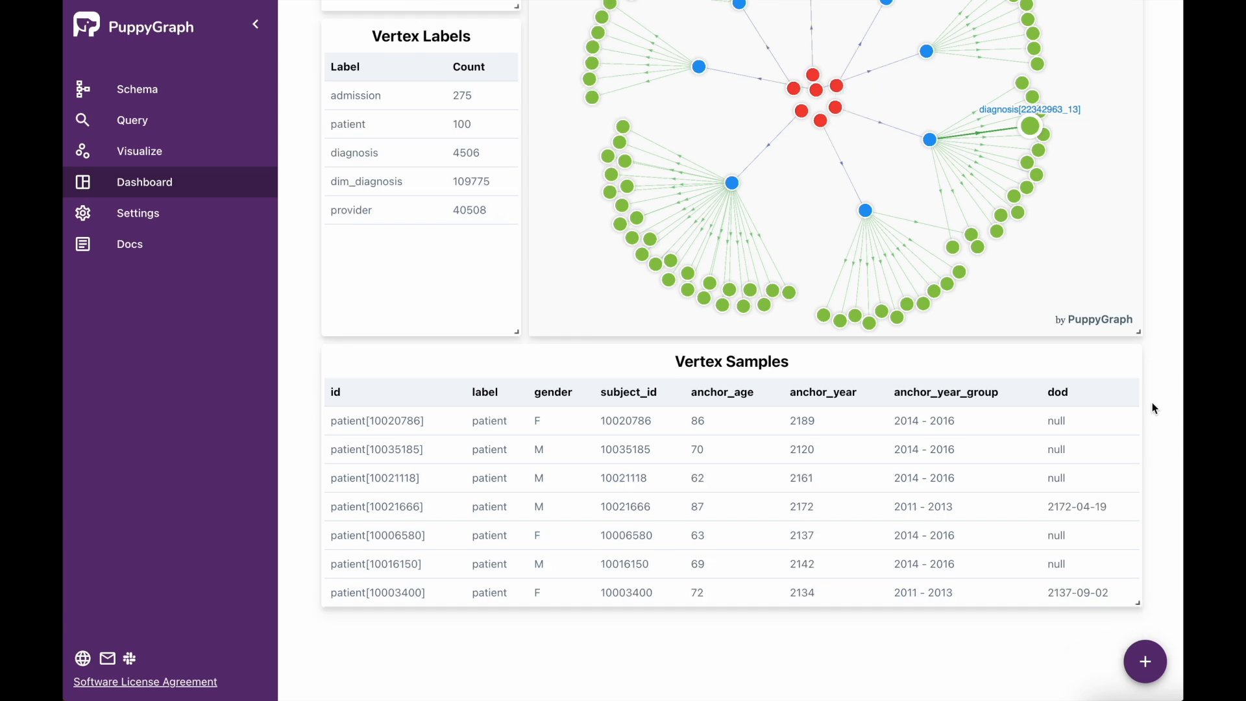
pyautogui.moveTo(1146, 661)
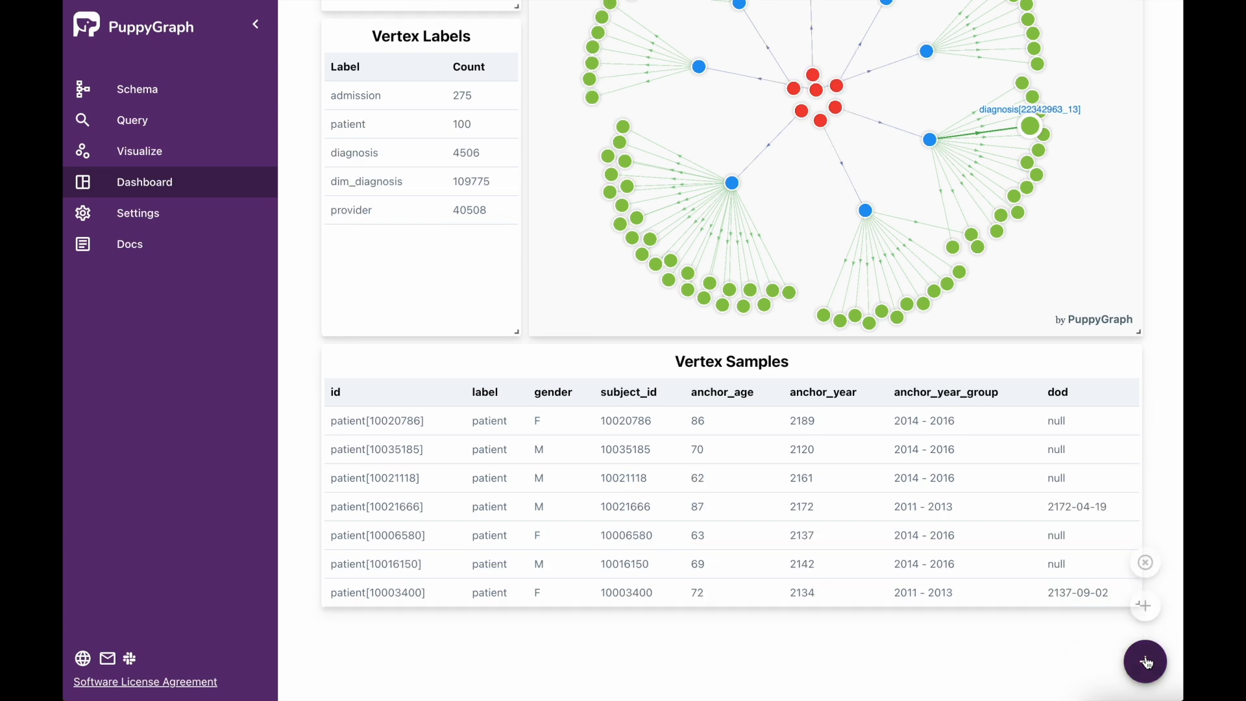
pyautogui.click(1146, 661)
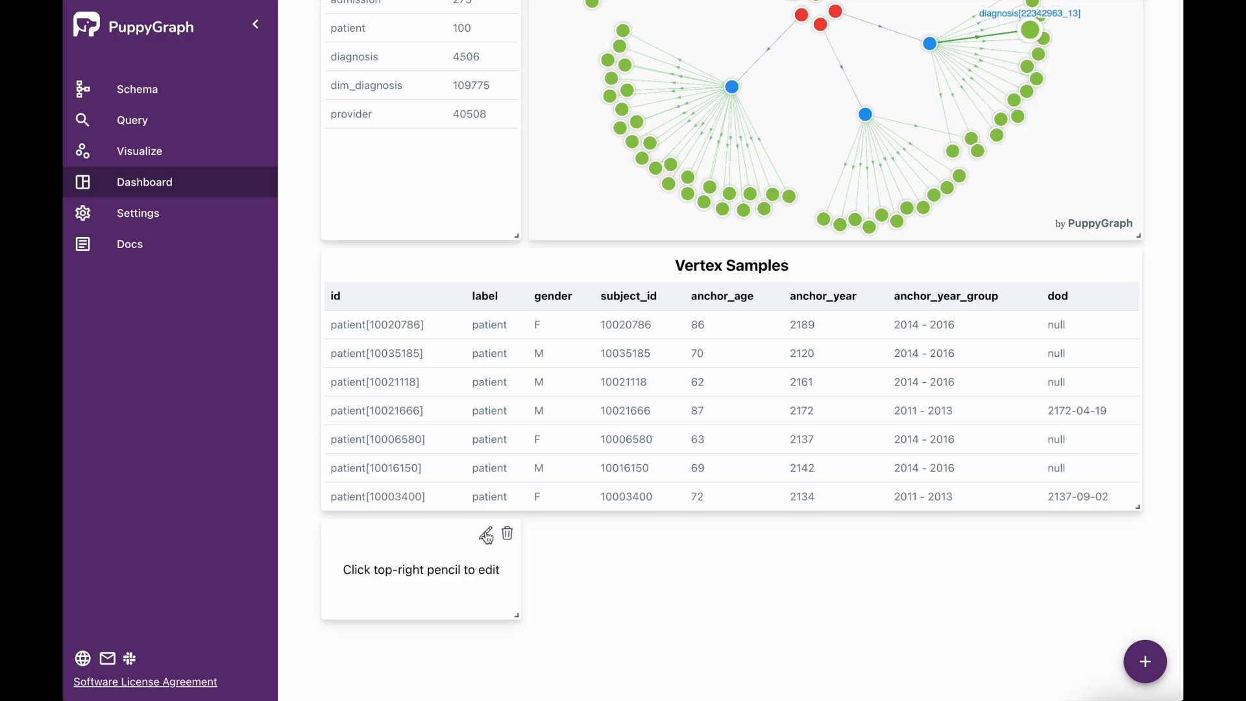
pyautogui.click(486, 534)
pyautogui.click(534, 284)
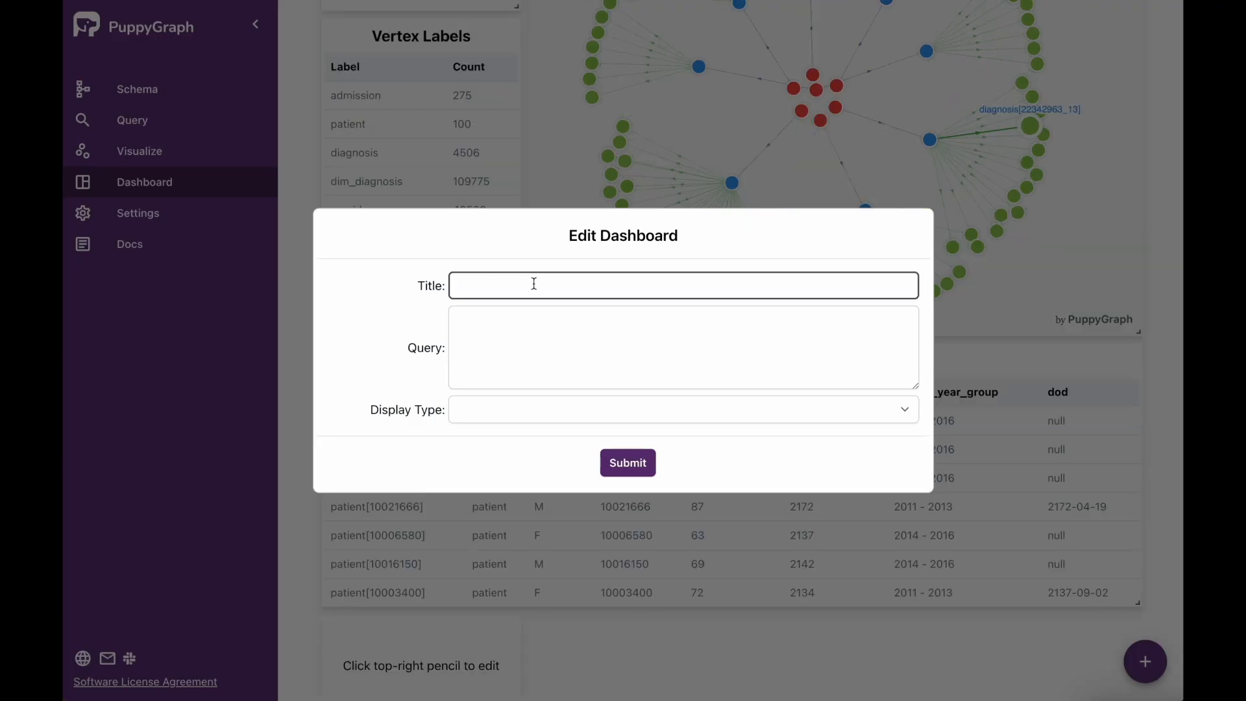
pyautogui.write('First Ten Patients by ID')
# - Set the new tile's query to g.V().hasLabel('patient').order().by('subject_id').limit(10) and its display type to Table
pyautogui.click(748, 343)
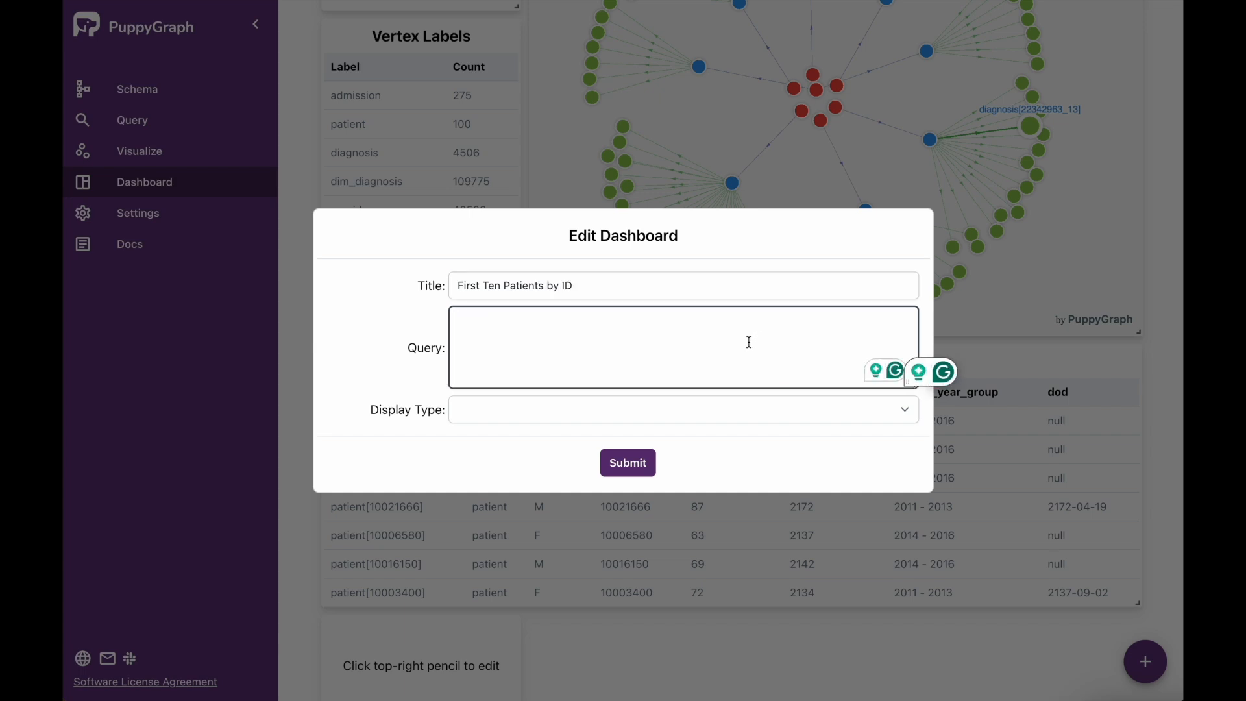
pyautogui.write("g.V().hasLabel('patient').order().by('subject_id').limit(10)")
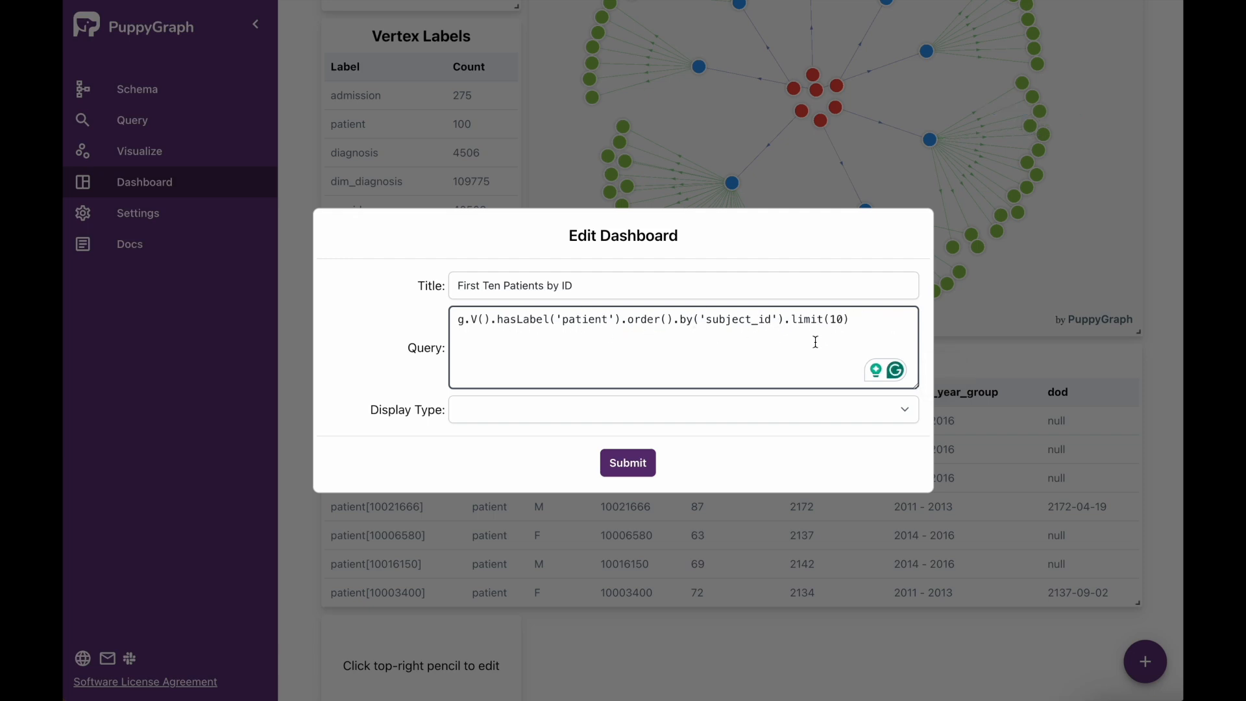
pyautogui.click(906, 415)
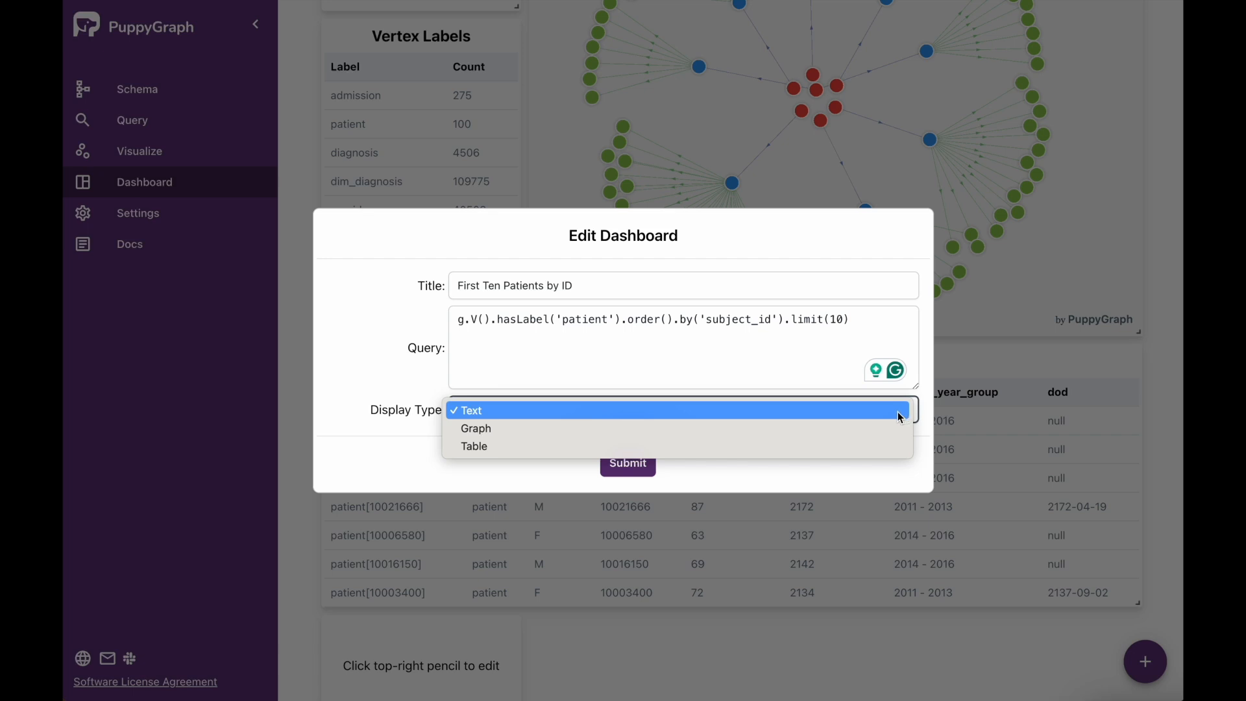
pyautogui.click(832, 449)
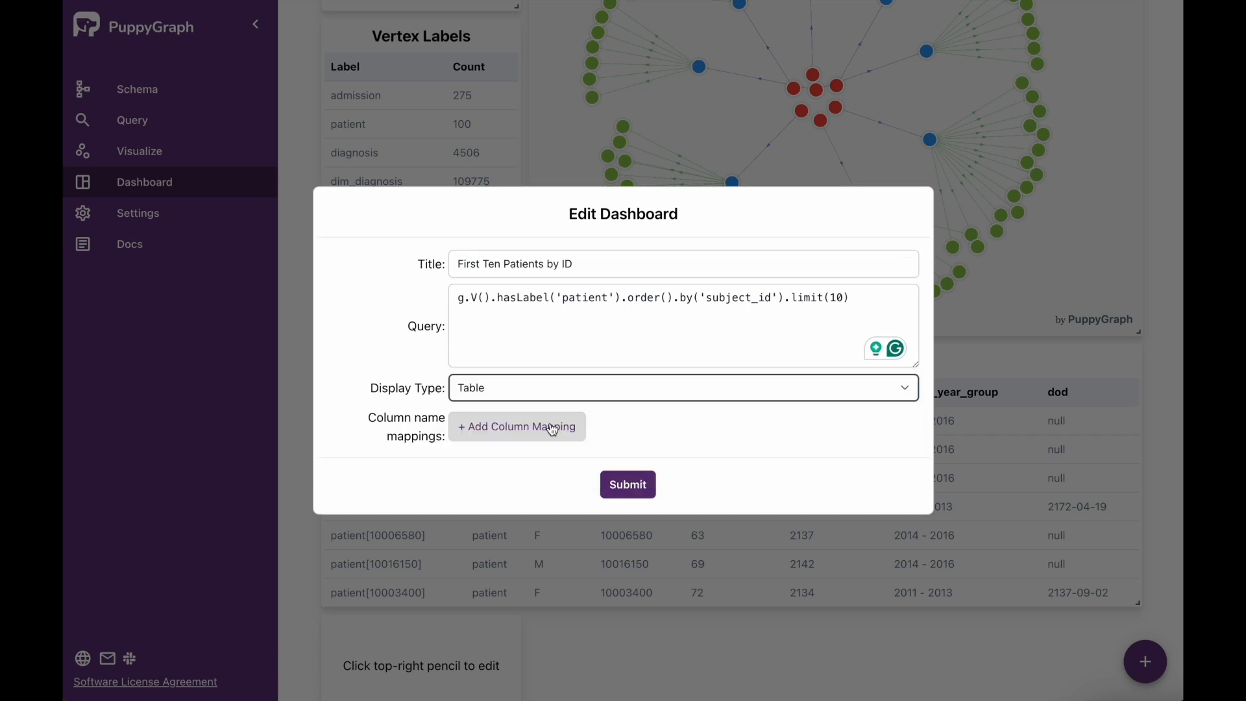
# - Map column key id to "Patient ID" and label to "Type", and submit the tile
pyautogui.click(551, 423)
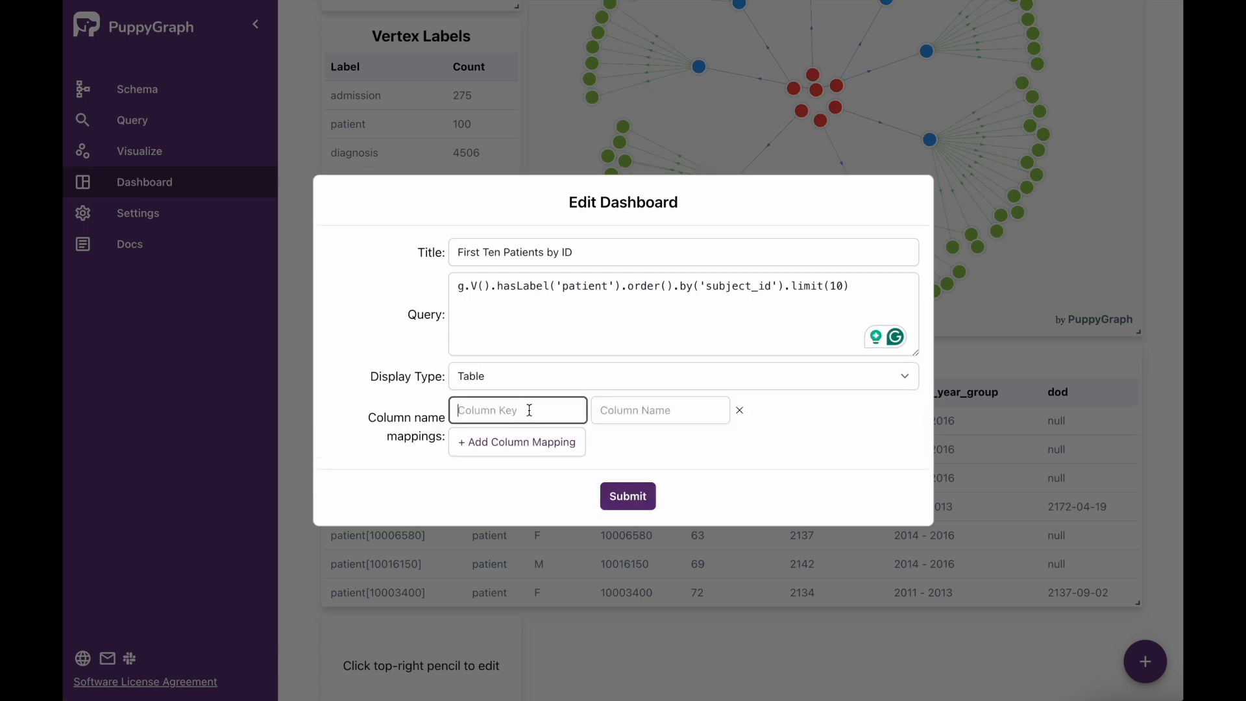
pyautogui.write('id')
pyautogui.click(654, 412)
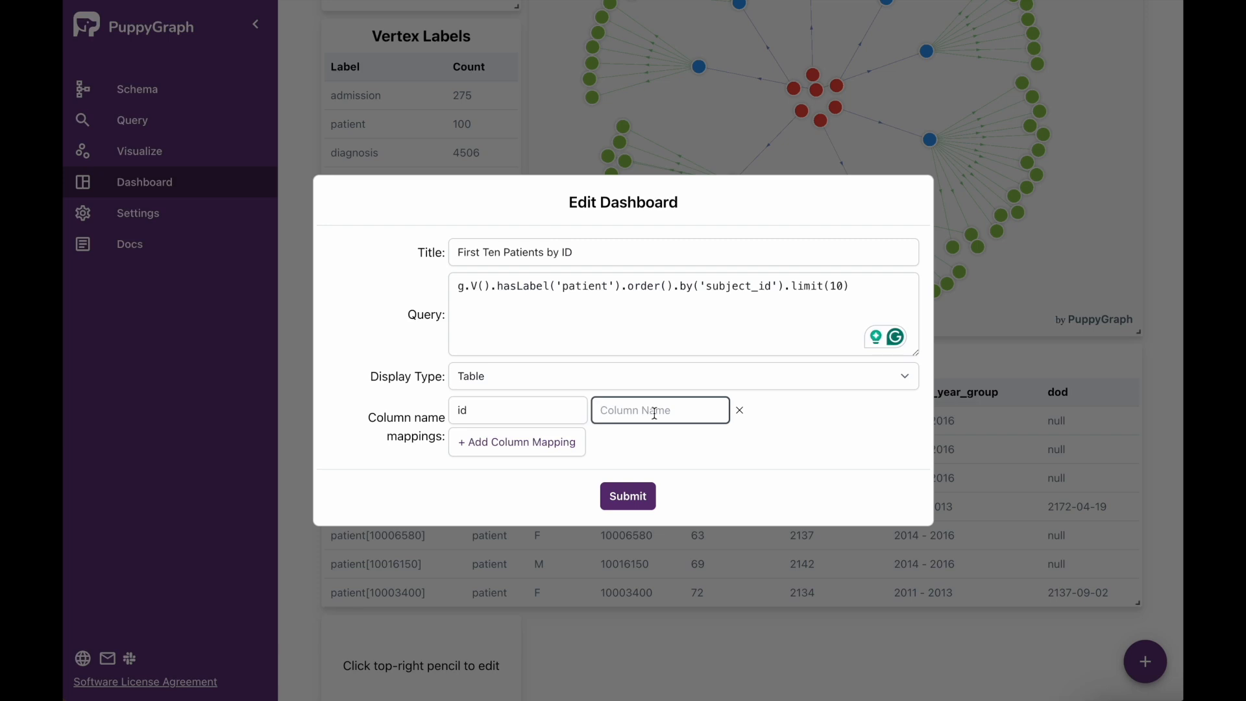
pyautogui.write('Patient ID')
pyautogui.click(513, 432)
pyautogui.write('label')
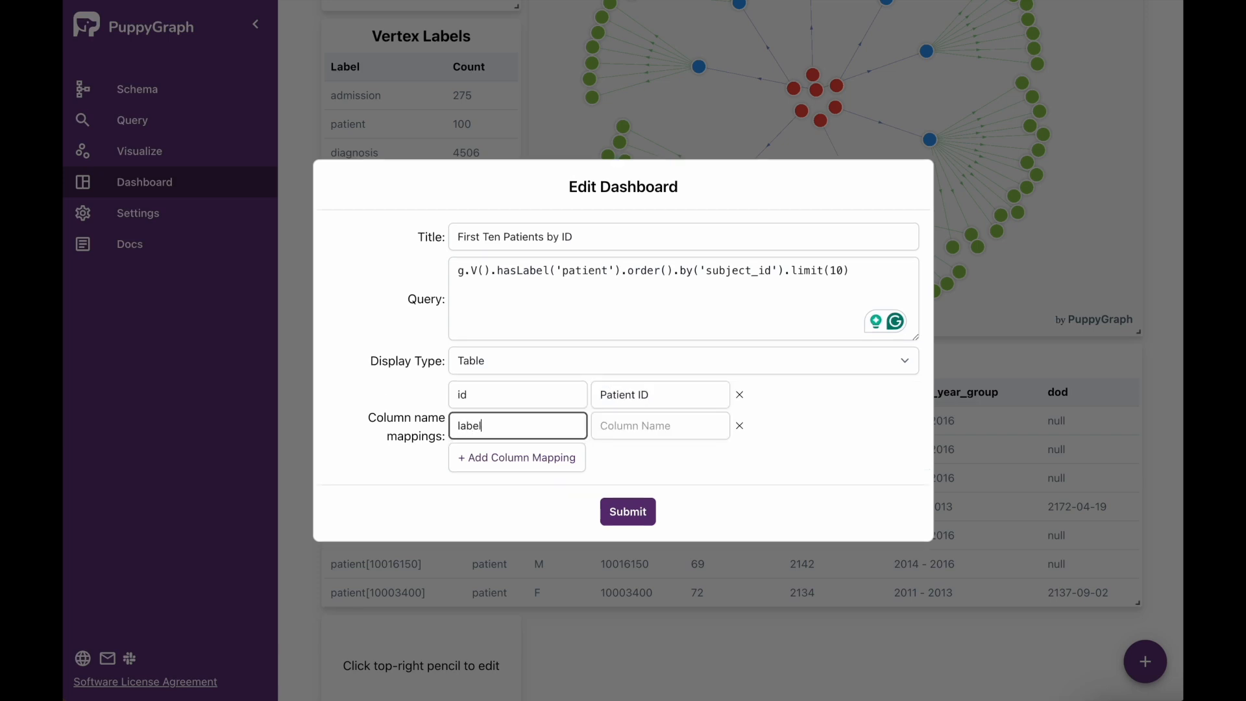
pyautogui.click(633, 427)
pyautogui.write('Type')
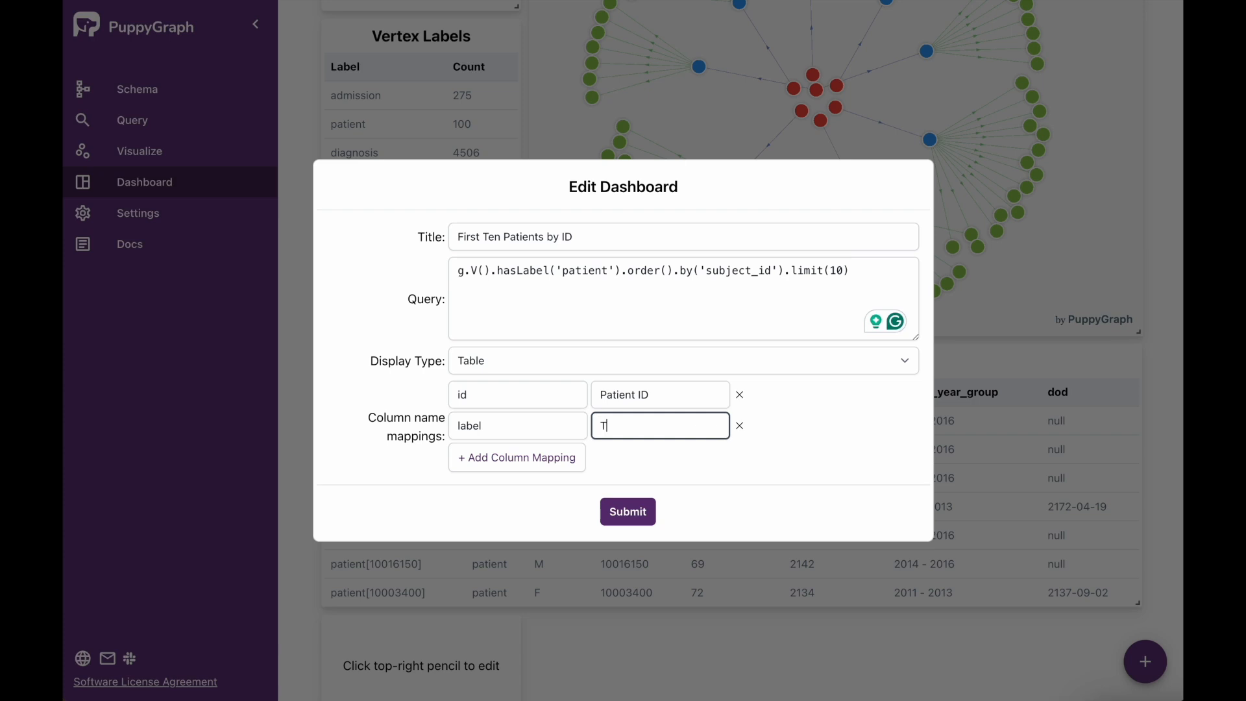
pyautogui.click(628, 512)
# - Change the First Ten Patients by ID tile to a Graph display with Radial layout and Scale to fit enabled, and submit it
pyautogui.scroll(-3, 630, 512)
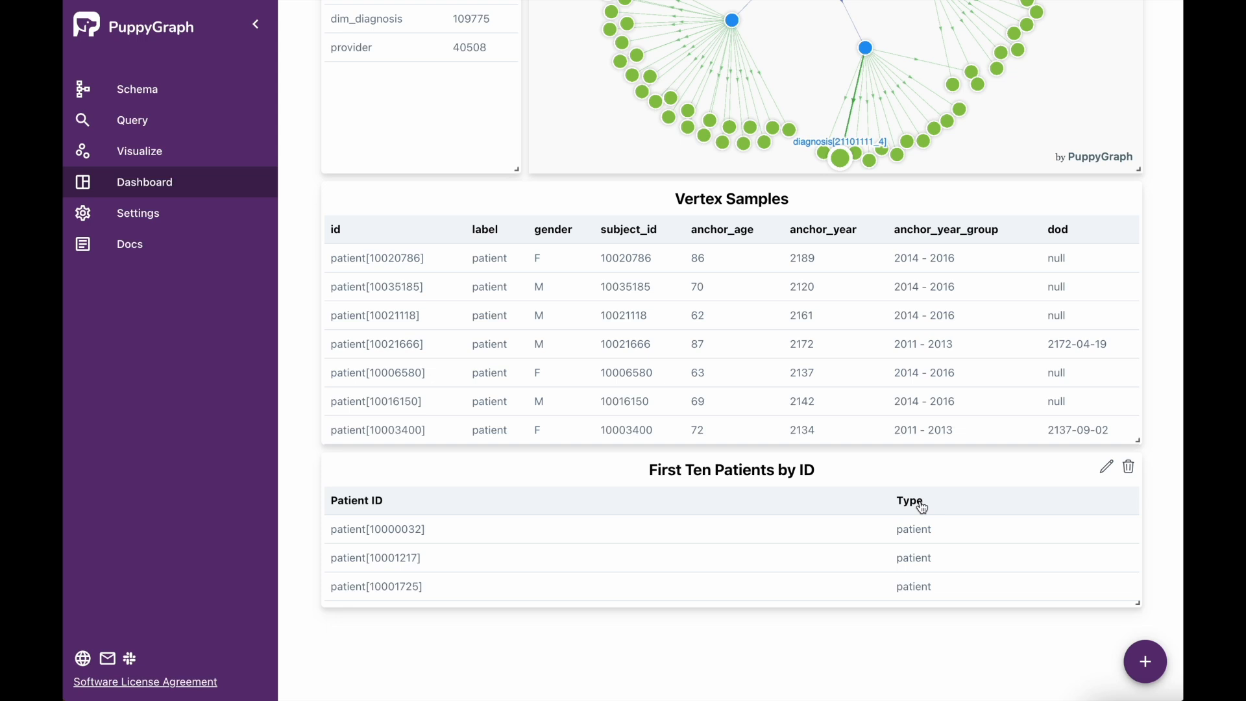
pyautogui.click(1106, 471)
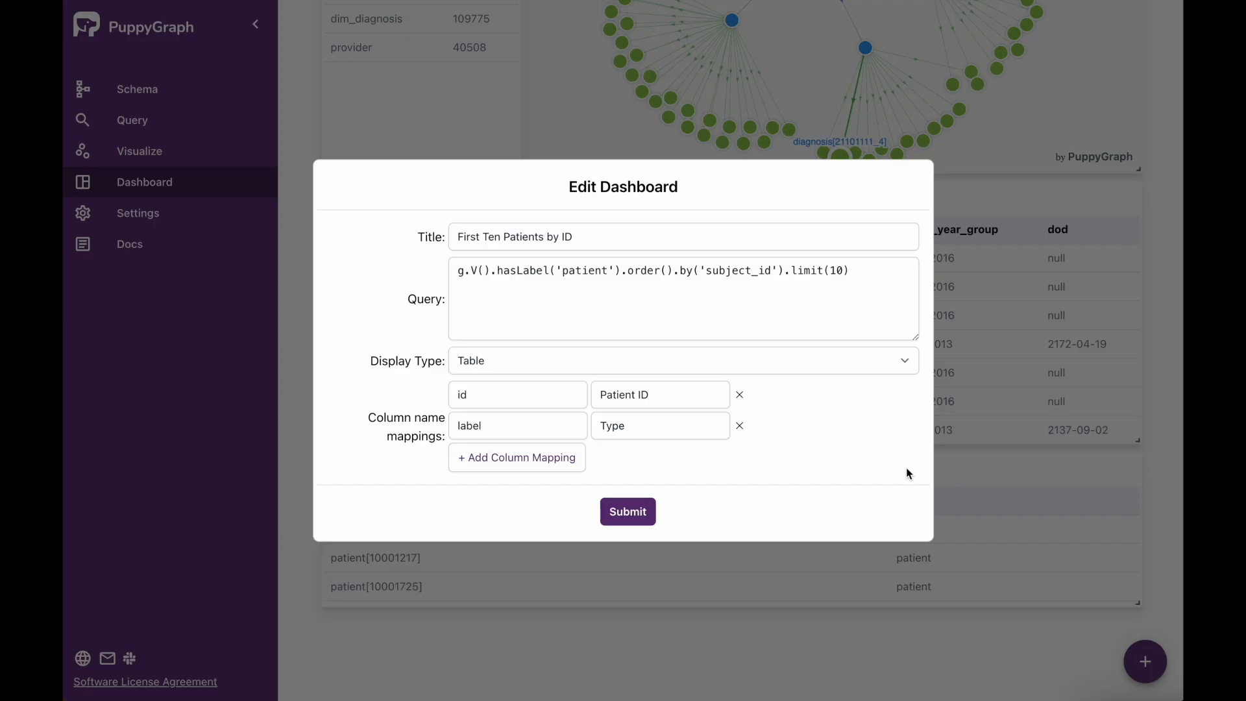
pyautogui.click(909, 365)
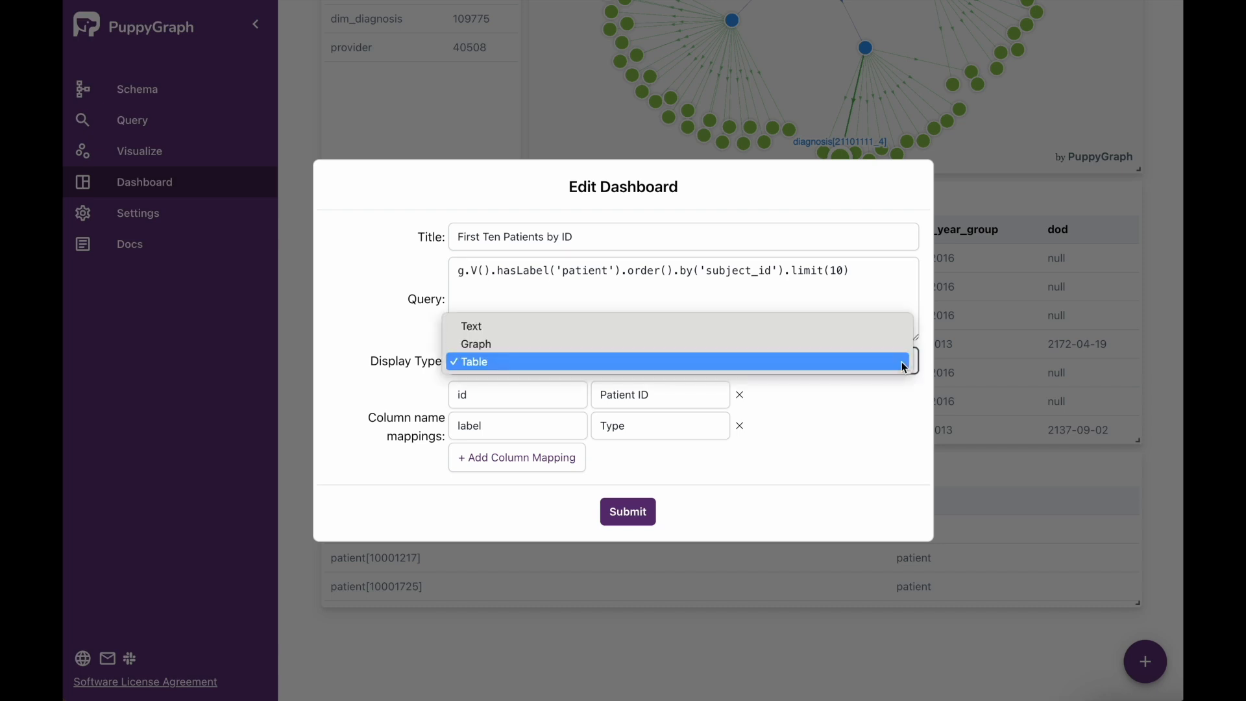
pyautogui.click(793, 348)
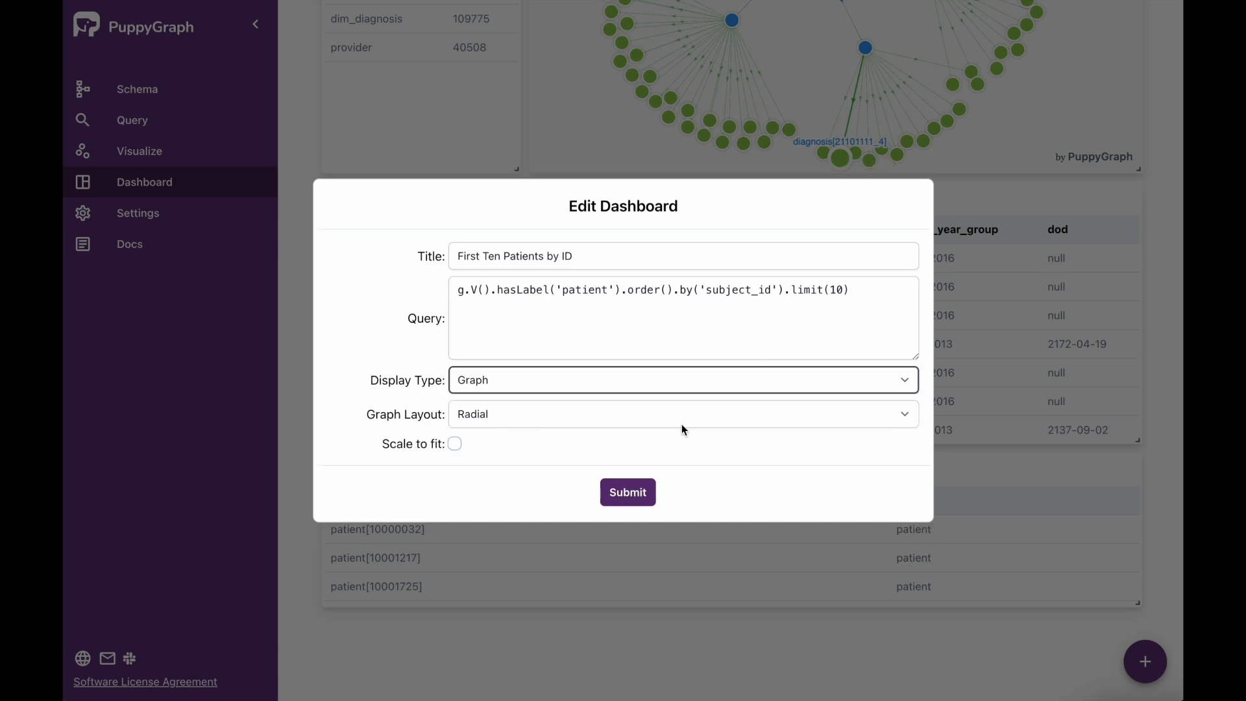
pyautogui.click(904, 413)
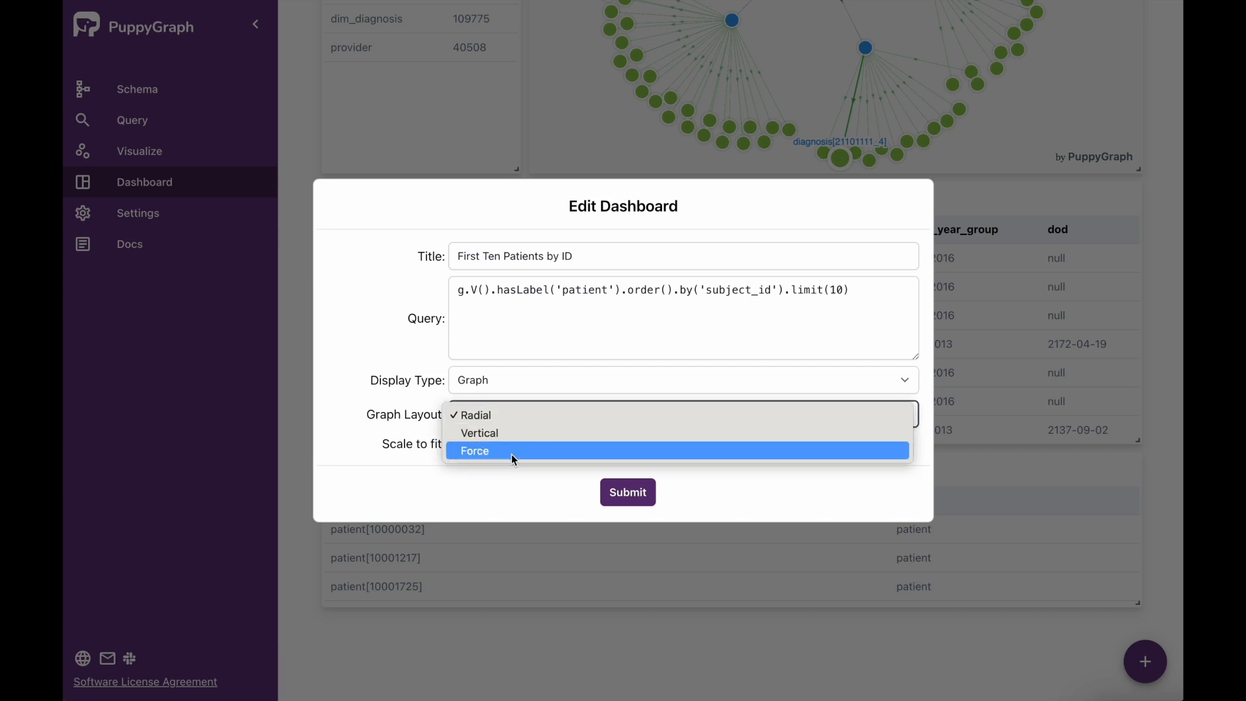
pyautogui.click(484, 415)
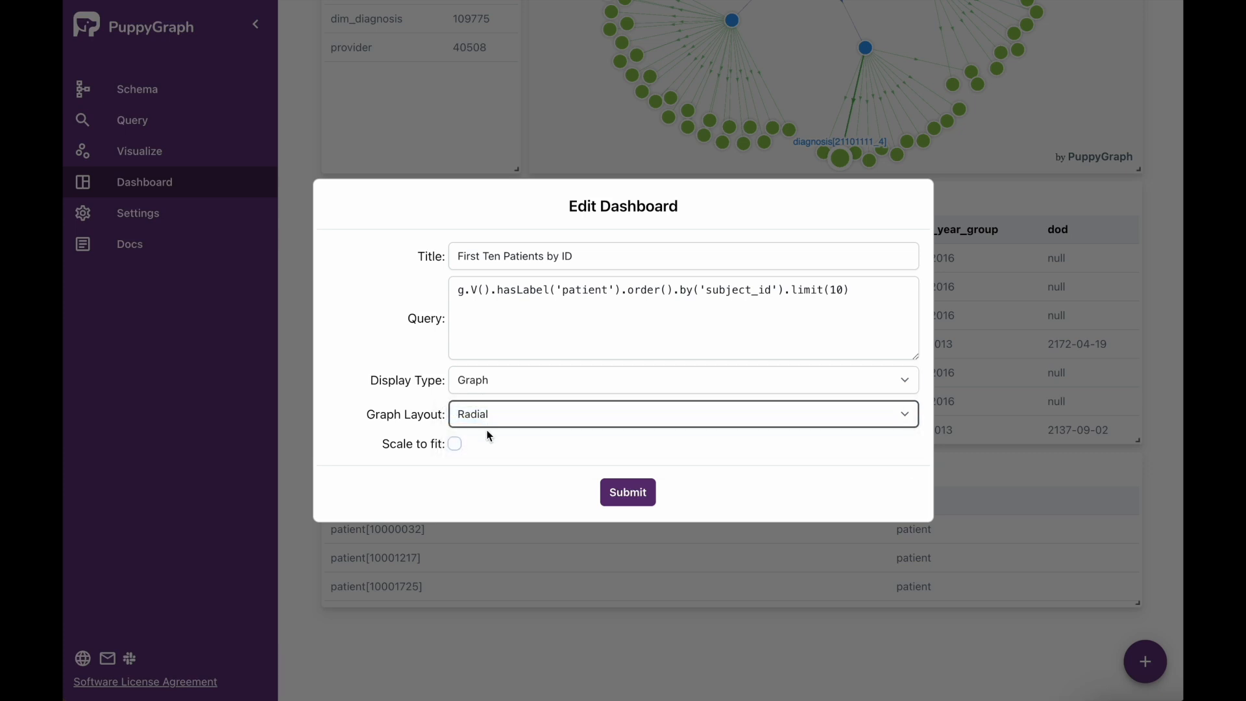
pyautogui.click(455, 444)
pyautogui.click(645, 497)
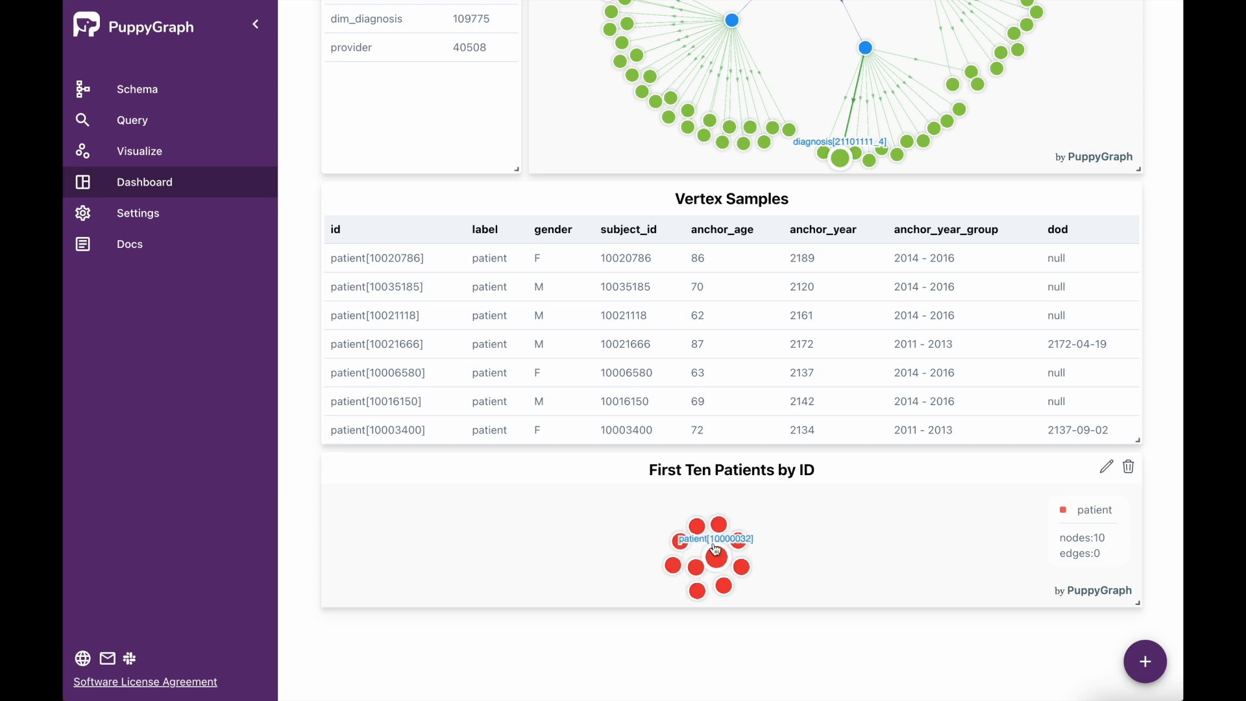
# - Resize the First Ten Patients by ID tile to be taller and only about a third of the dashboard's width
pyautogui.moveTo(1140, 605); pyautogui.dragTo(1137, 605)
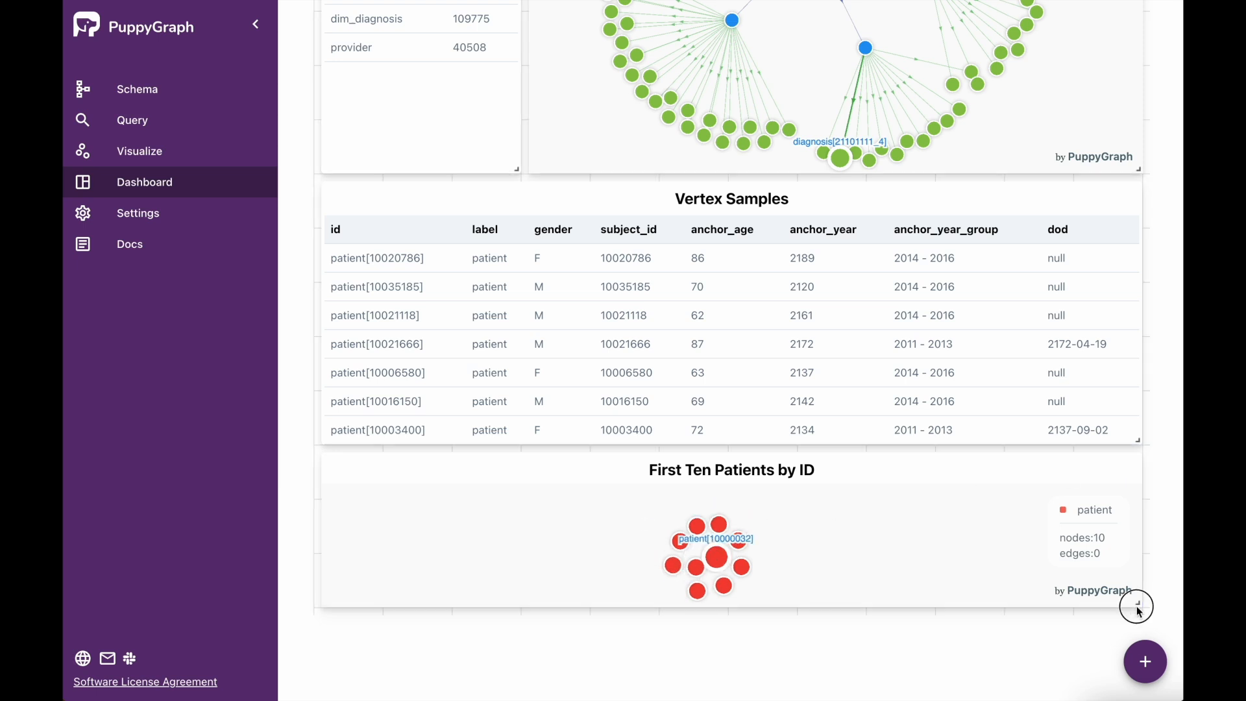
pyautogui.moveTo(1137, 605); pyautogui.dragTo(1140, 692)
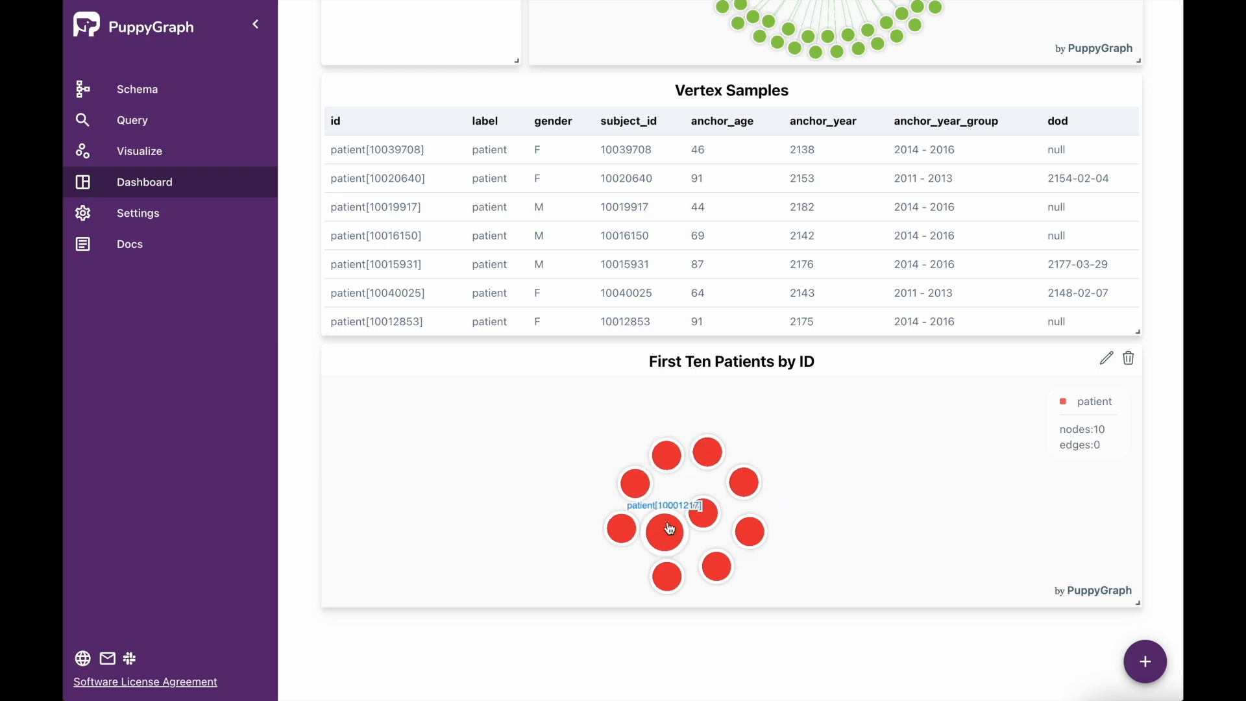
pyautogui.moveTo(1136, 606); pyautogui.dragTo(734, 527)
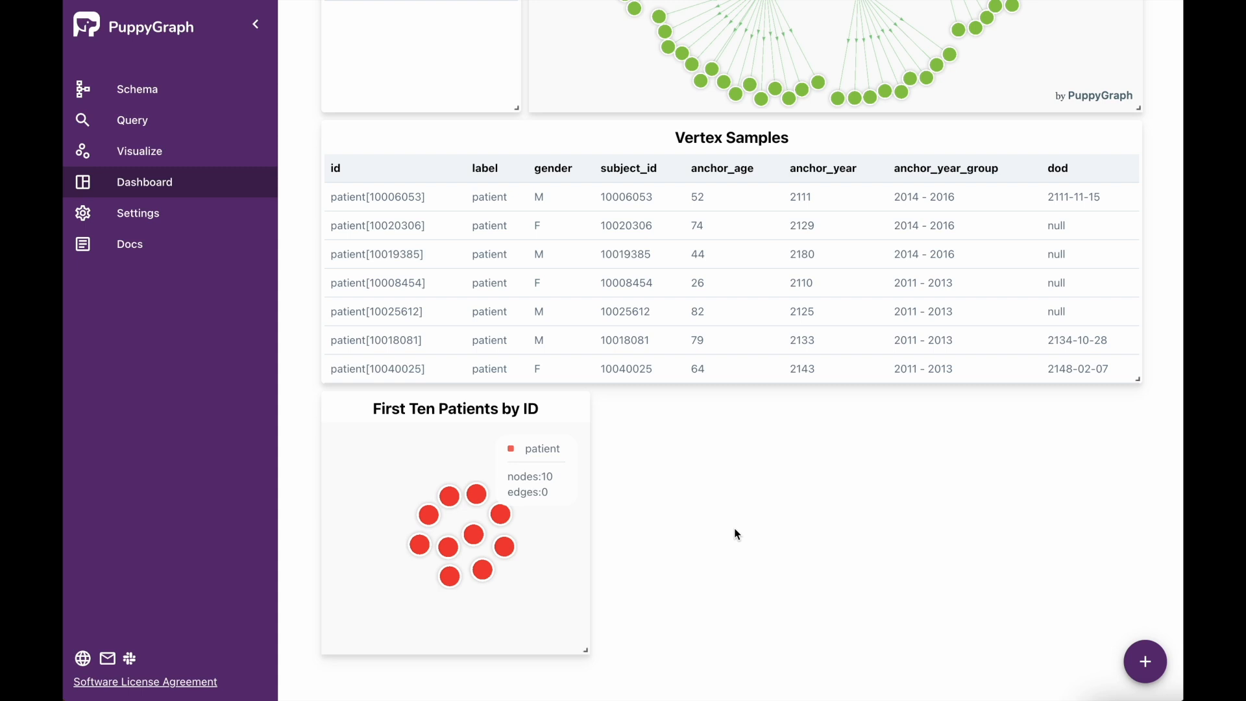
pyautogui.moveTo(369, 596)
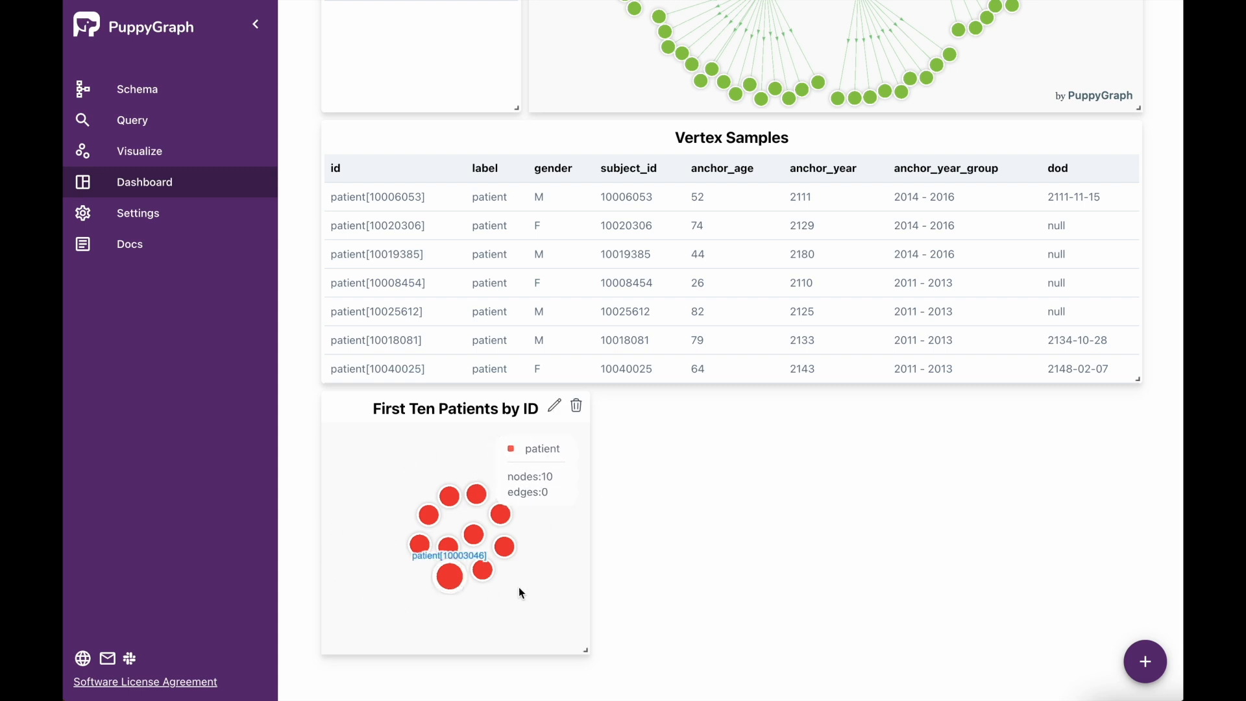
pyautogui.scroll(8, 830, 479)
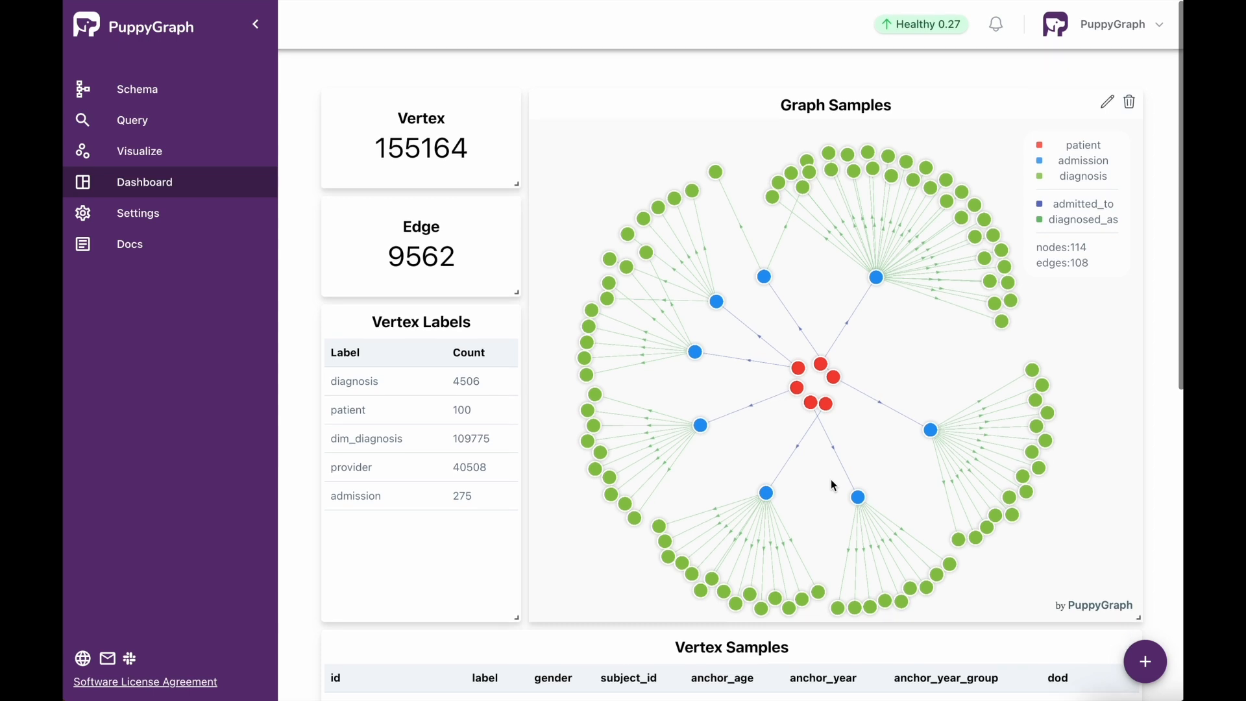